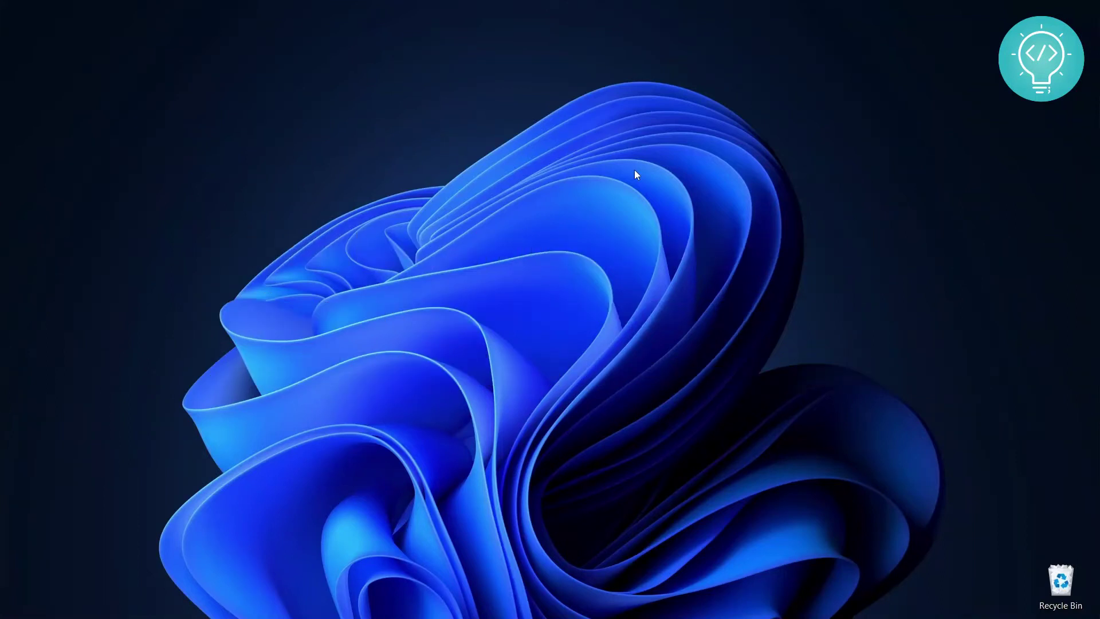
Step: Launch Visual Studio Code by searching 'visual' from the Windows Start menu
key(super)
text(visual)
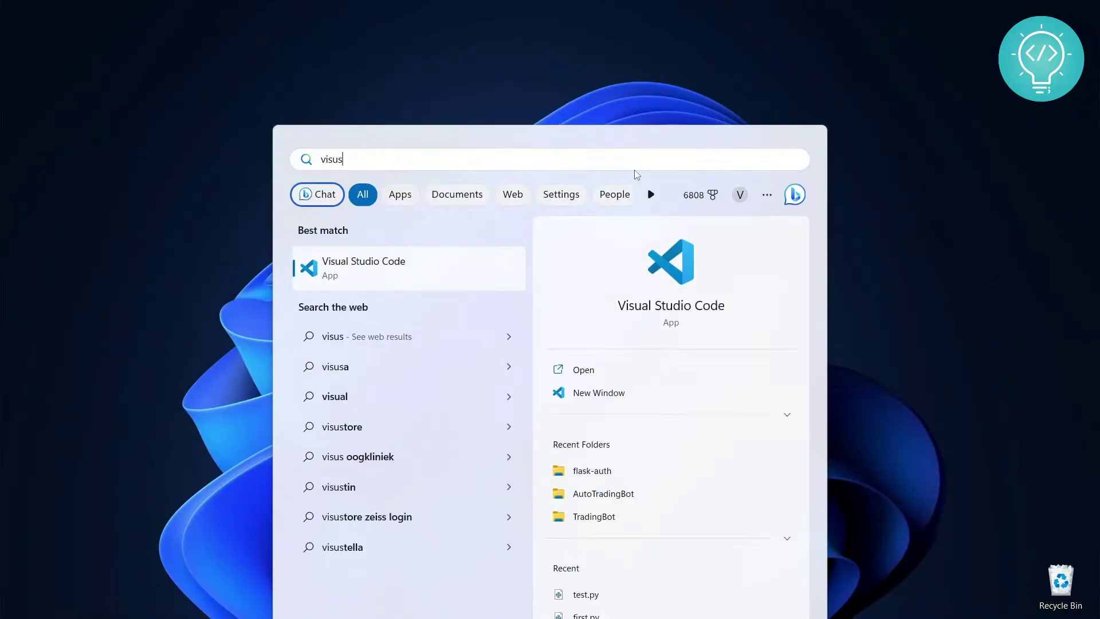
key(Return)
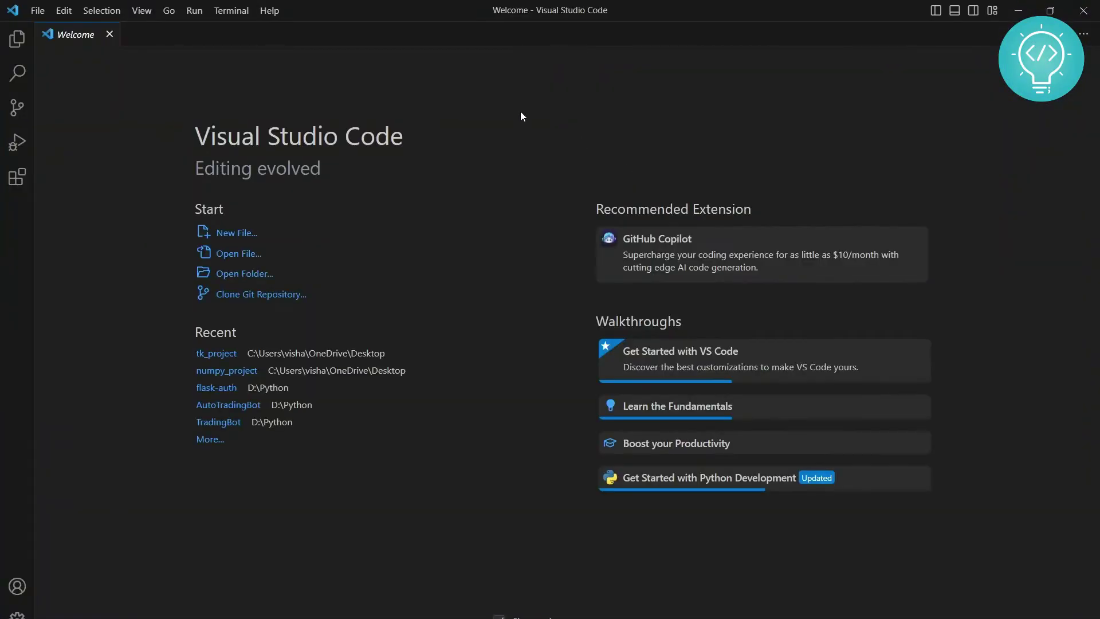
Step: Create a new Desktop folder named matplotlib_project and open it as the workspace
click(235, 276)
click(52, 140)
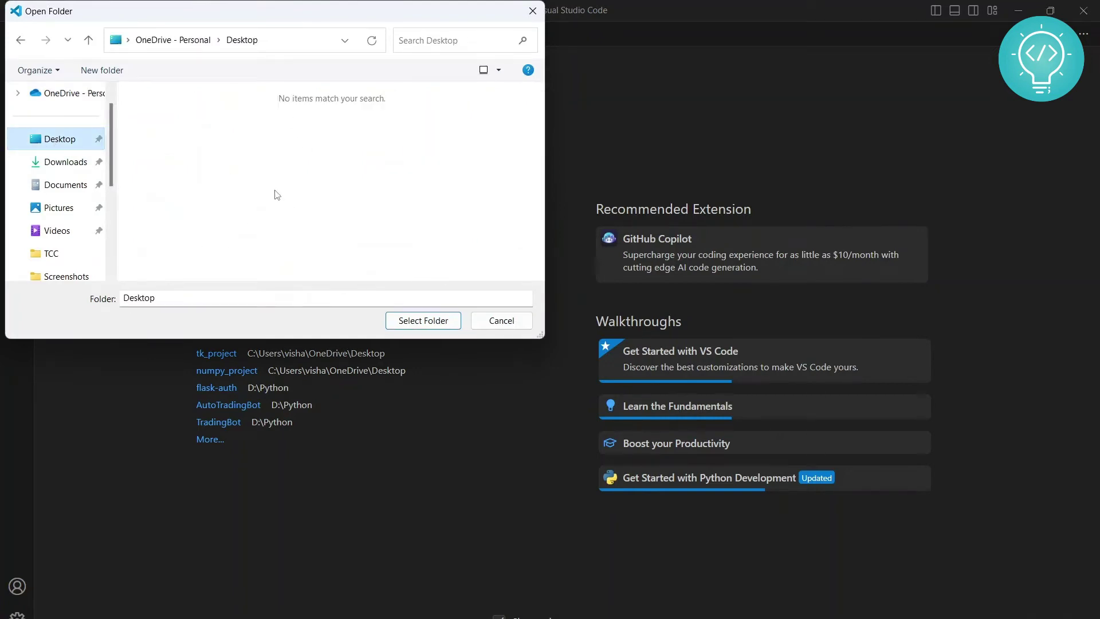
right_click(305, 183)
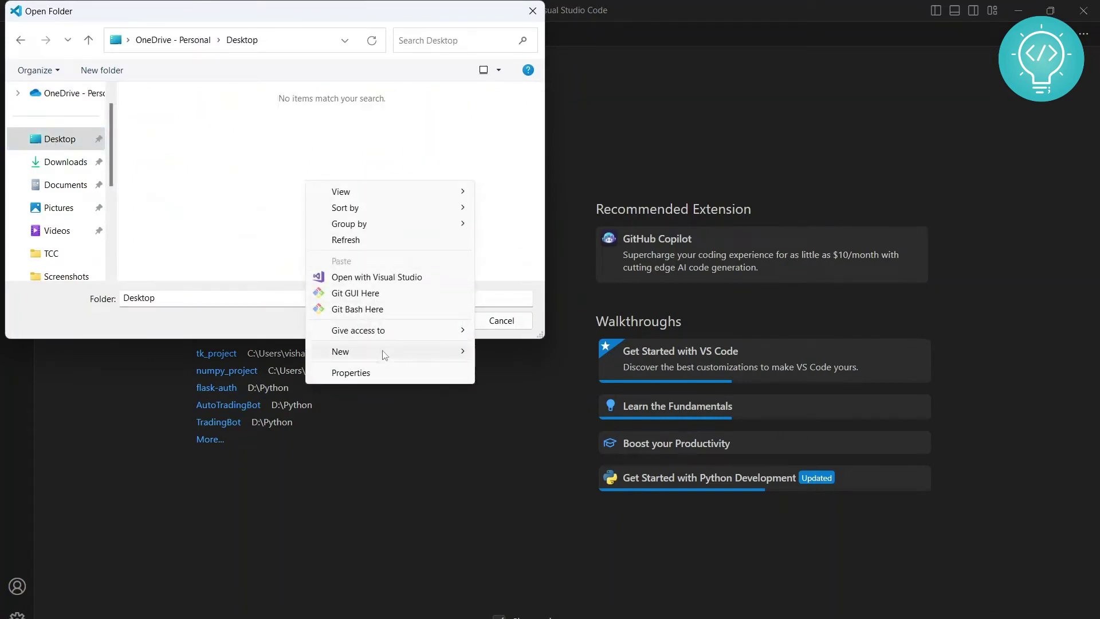
click(508, 359)
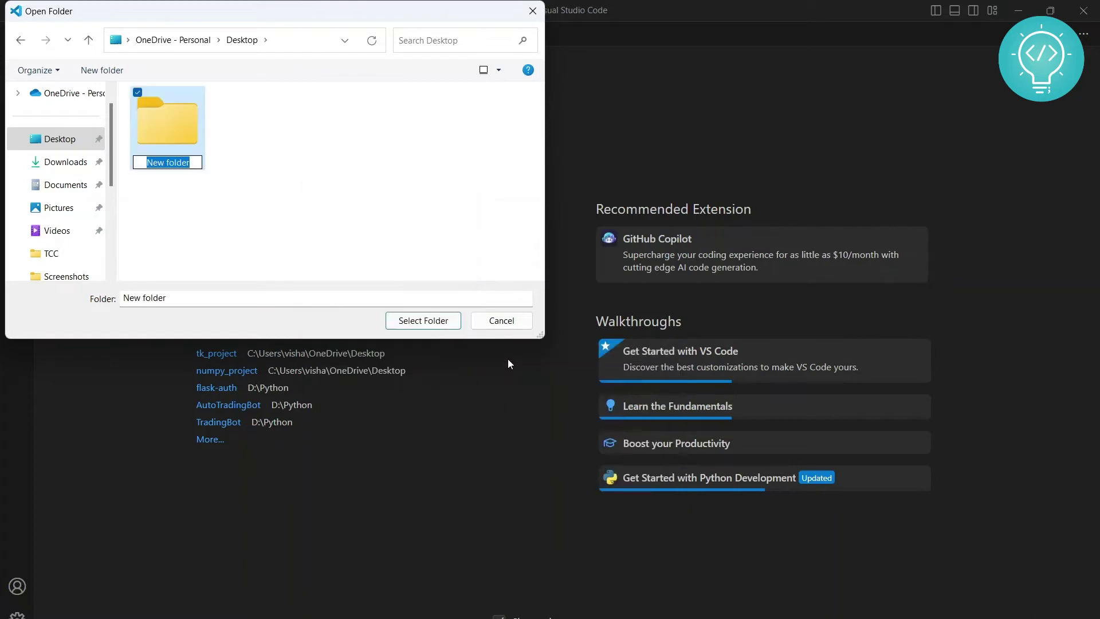
text(matpl)
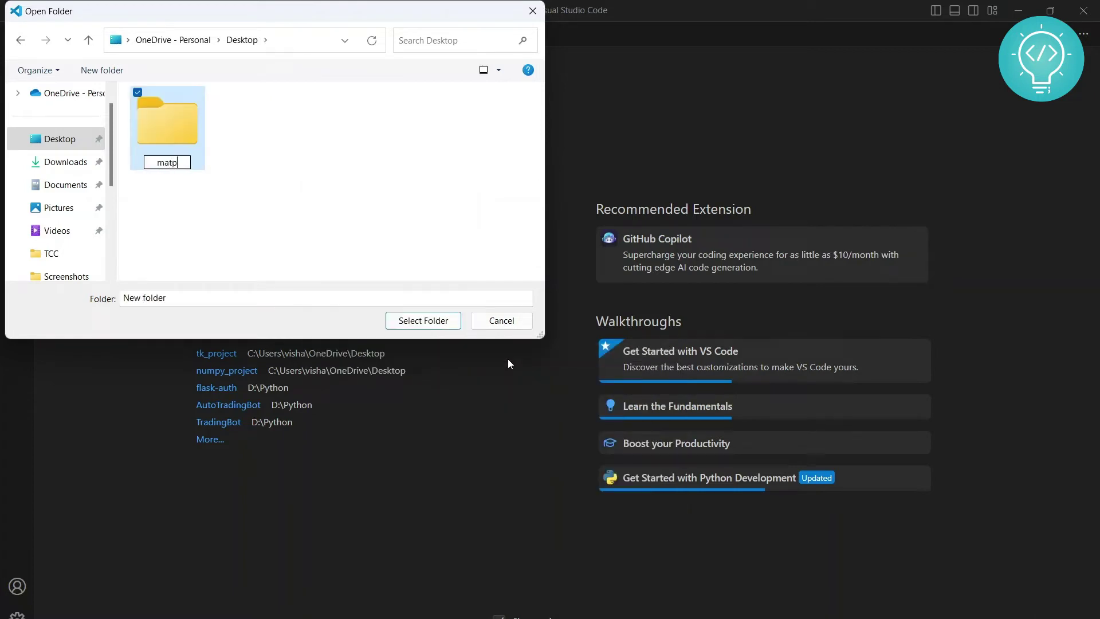
text(otlip)
text(b_)
text(project)
key(Return)
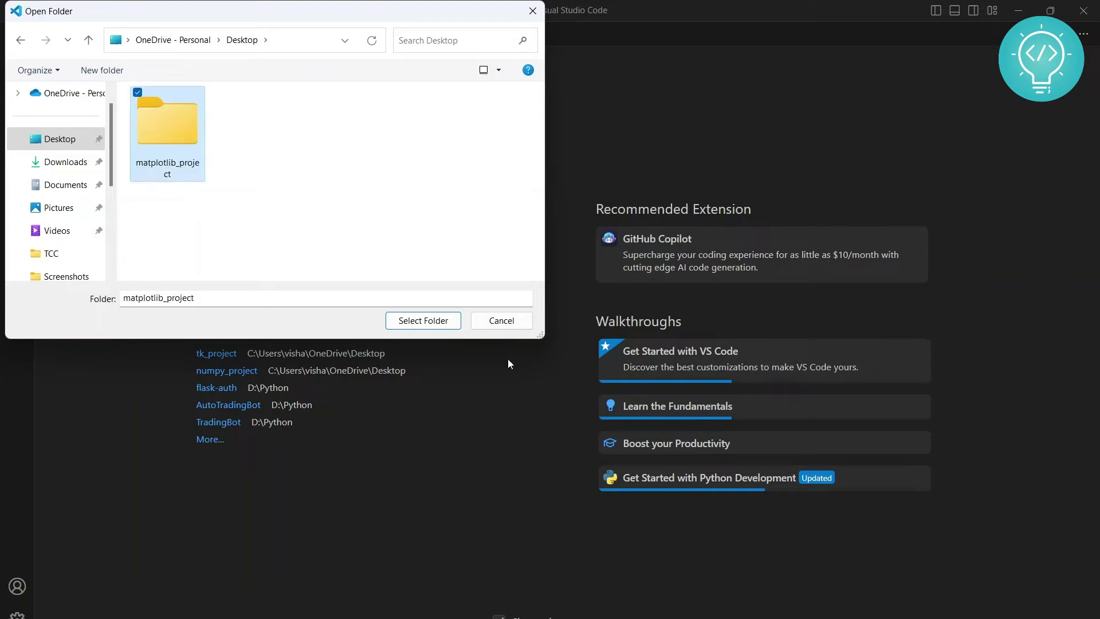
click(423, 321)
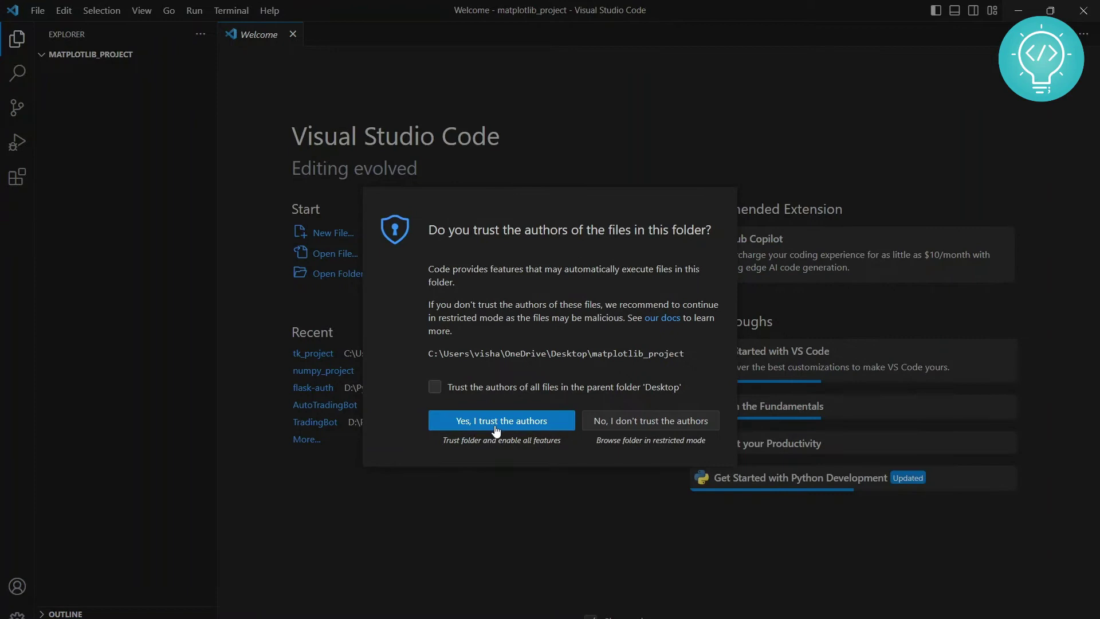
Step: Trust the folder's authors and collapse the MATPLOTLIB_PROJECT entry in the Explorer
click(495, 426)
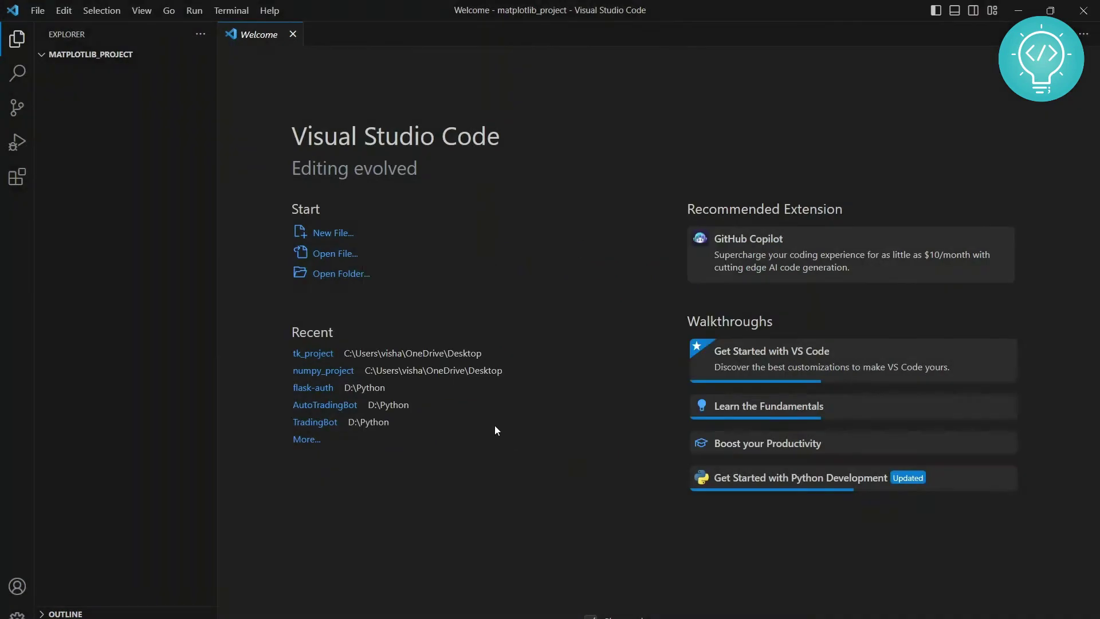
click(48, 60)
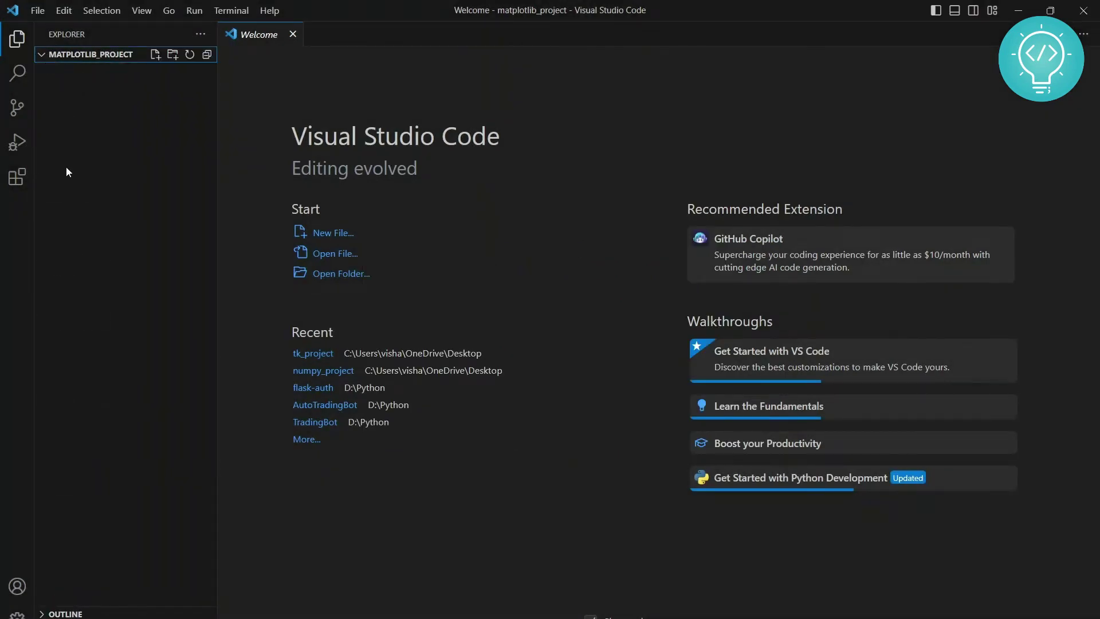
click(46, 58)
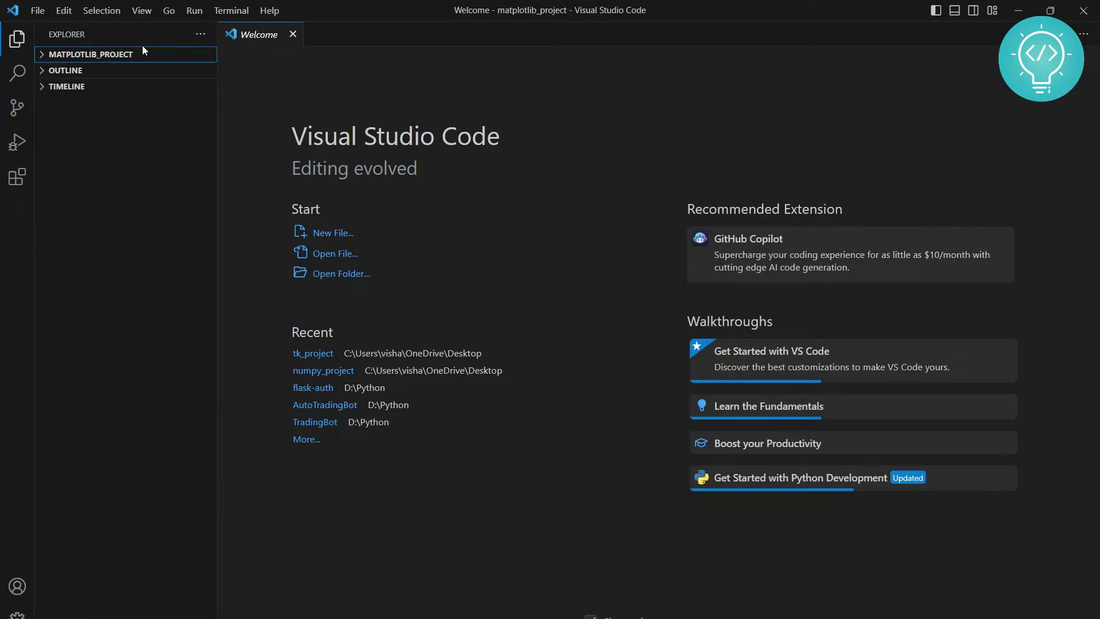
Step: Open a new terminal and run 'python -m venv my_venv'
click(224, 12)
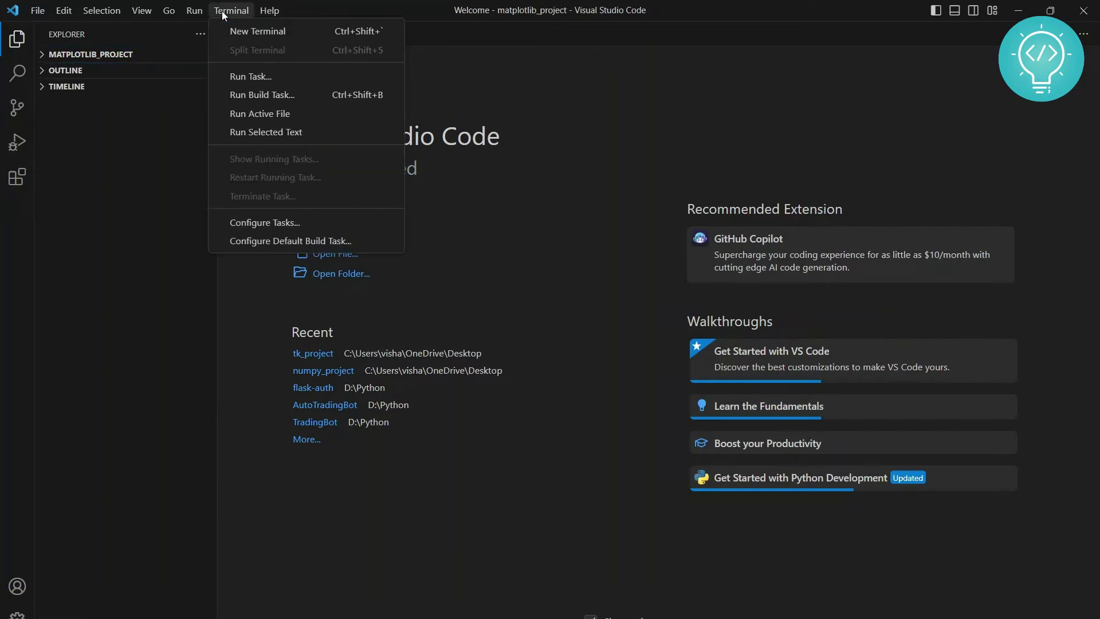
click(244, 37)
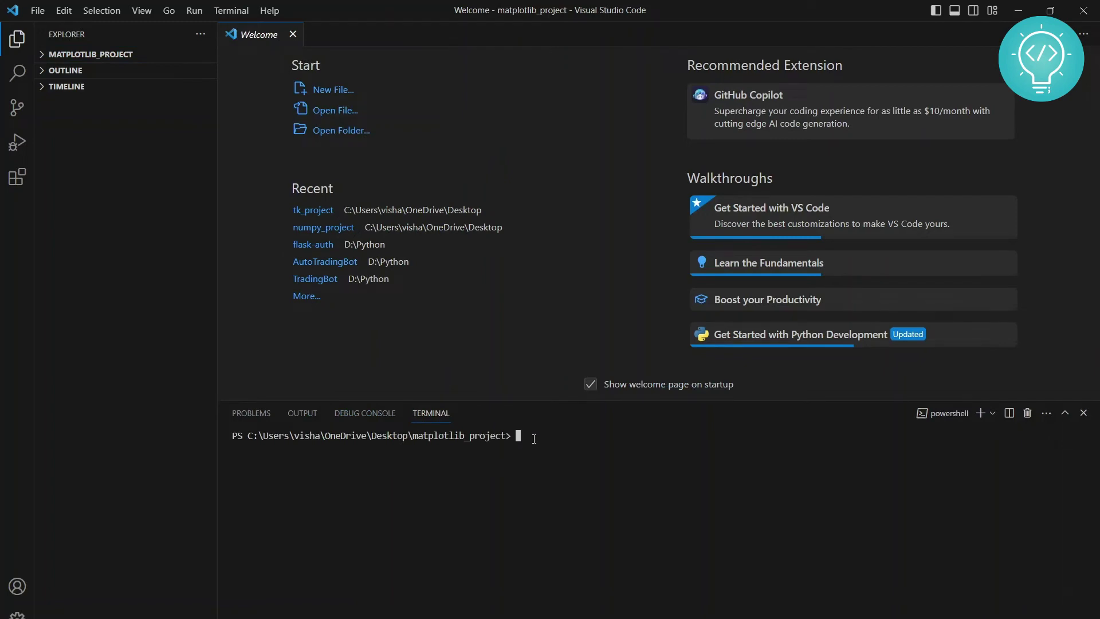
text(python)
text( -m ven)
text(v )
text(my_)
text(venv)
key(Return)
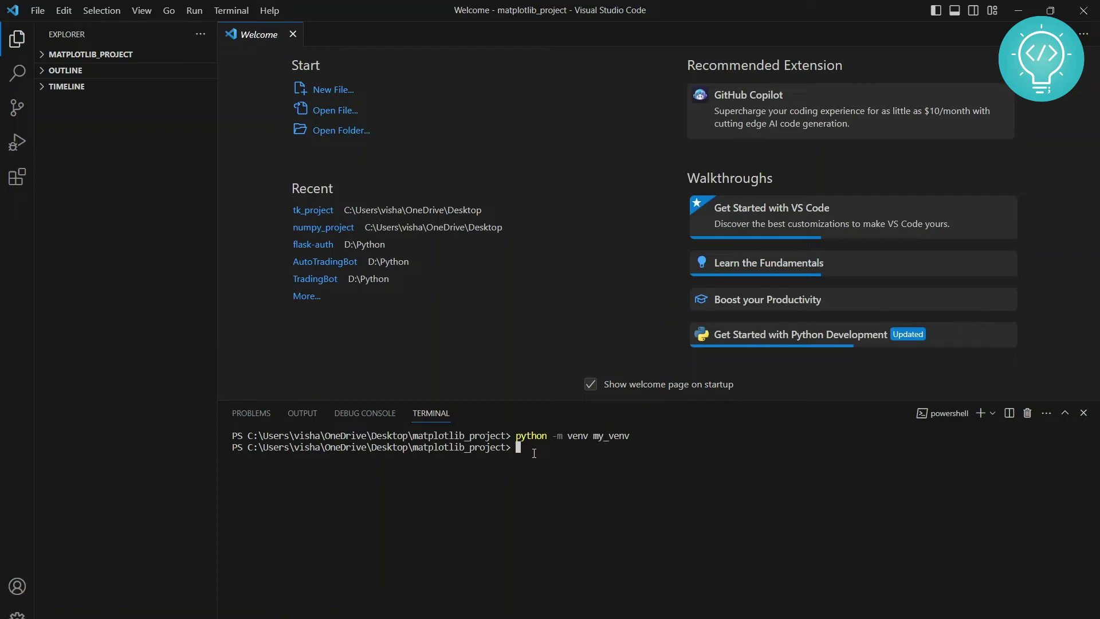
text(.\my_venv\)
text(Scripts\)
text(acti)
text(vate)
Step: Run .\my_venv\Scripts\activate in the terminal
drag(516, 450, 656, 448)
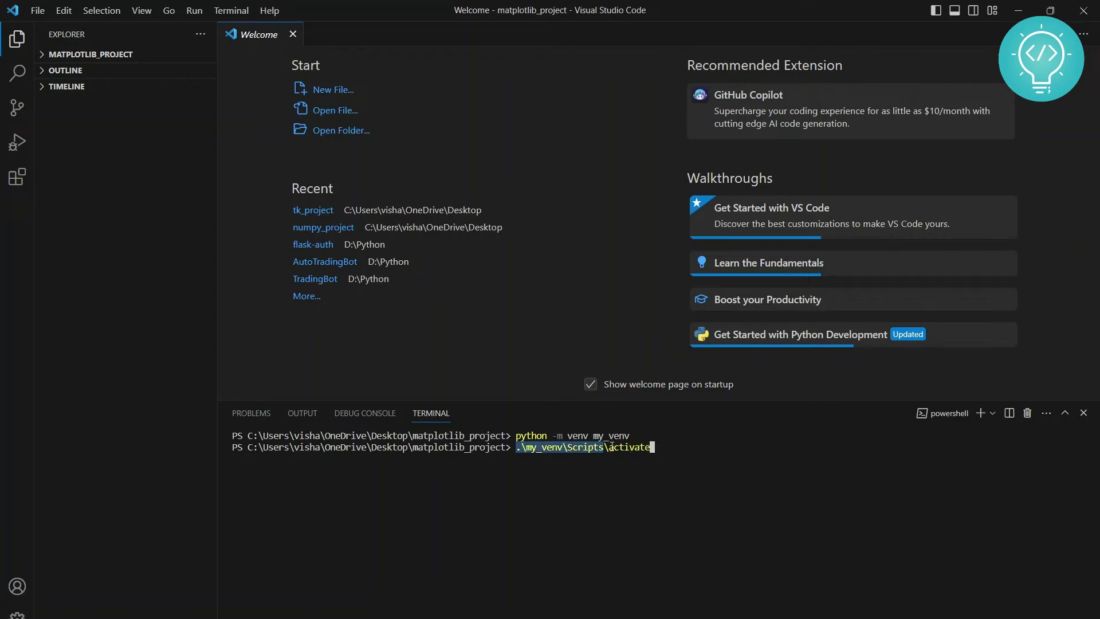
click(657, 447)
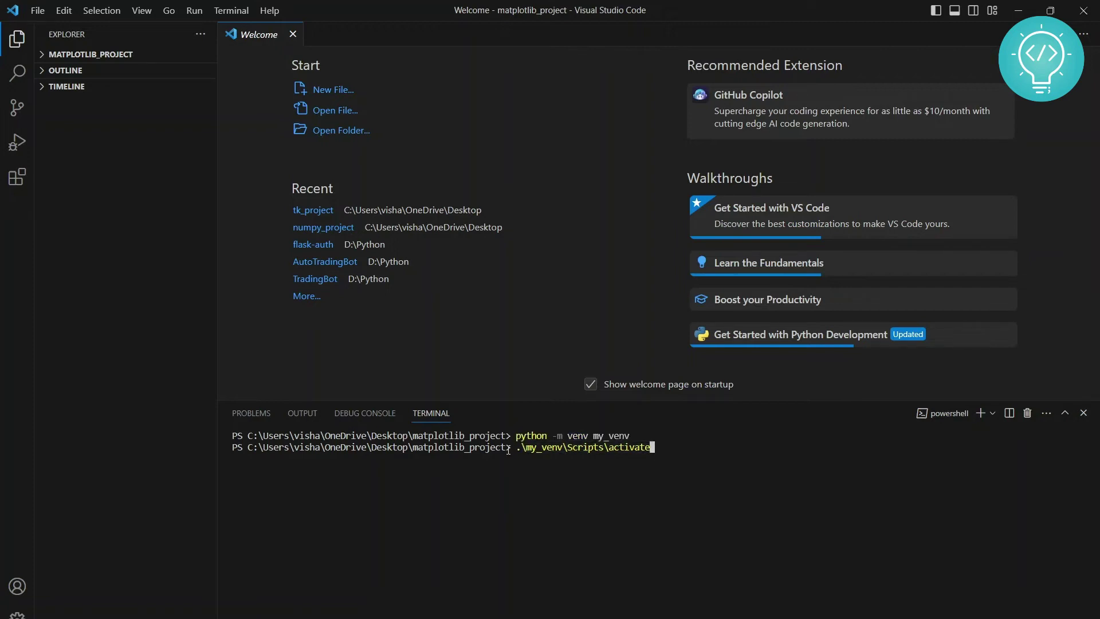
mouse_move(508, 450)
mouse_down()
mouse_move(245, 436)
mouse_move(353, 450)
mouse_up()
click(672, 452)
key(Return)
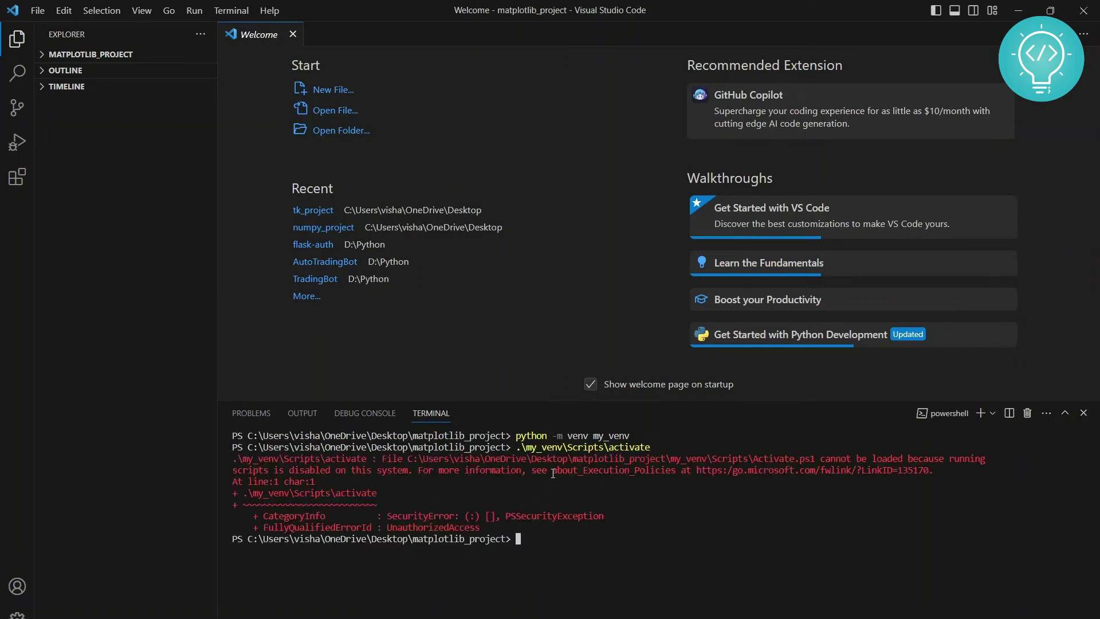
Step: Highlight the 'running scripts is disabled' part of the resulting error
drag(548, 471, 743, 482)
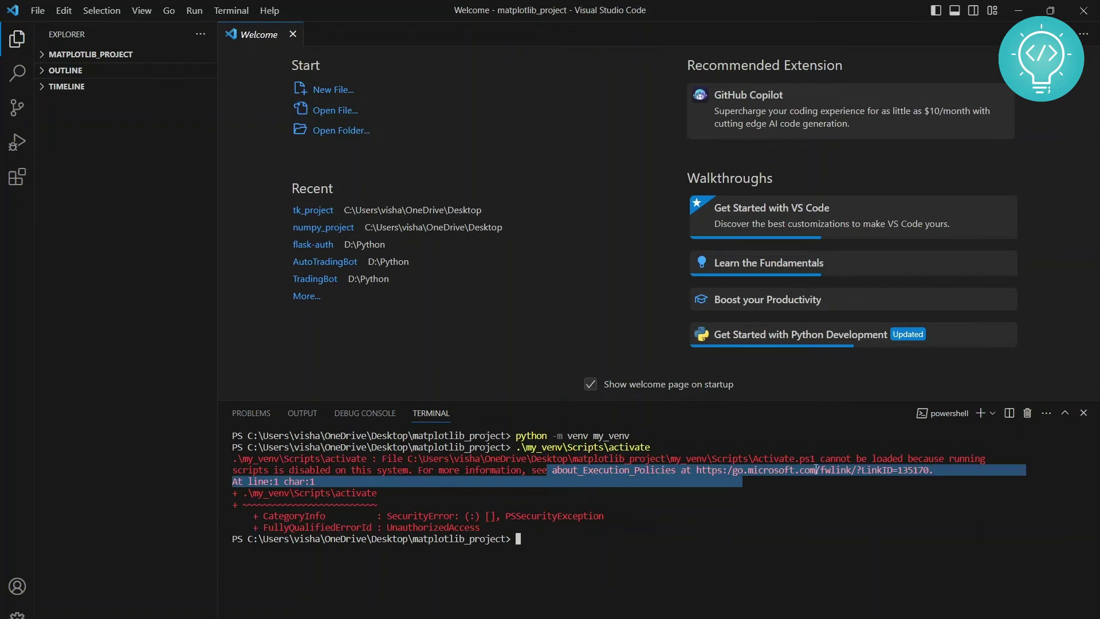
click(825, 458)
drag(825, 458, 418, 472)
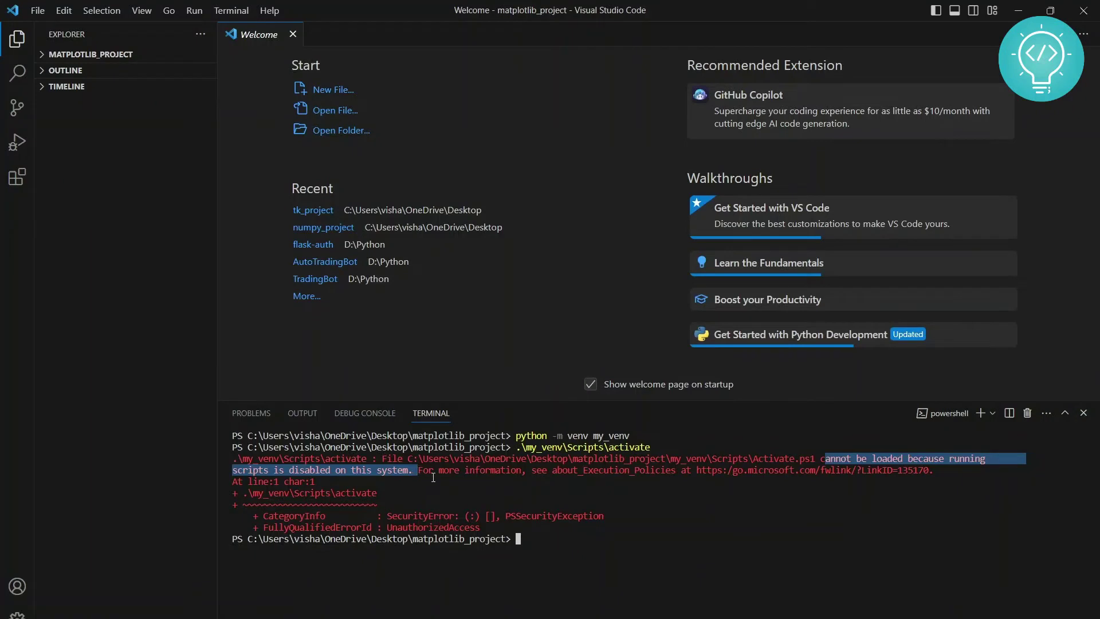
key(ctrl+c)
Step: Run 'Set ExecutionPolicy Unrestricted' in an administrator PowerShell console
key(super)
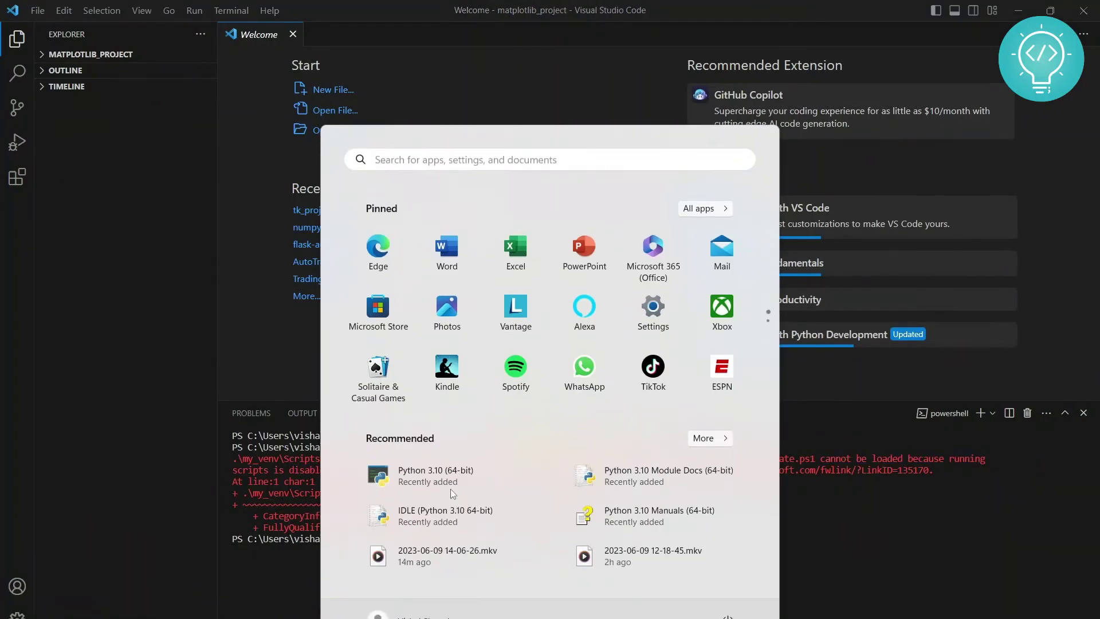
text(power)
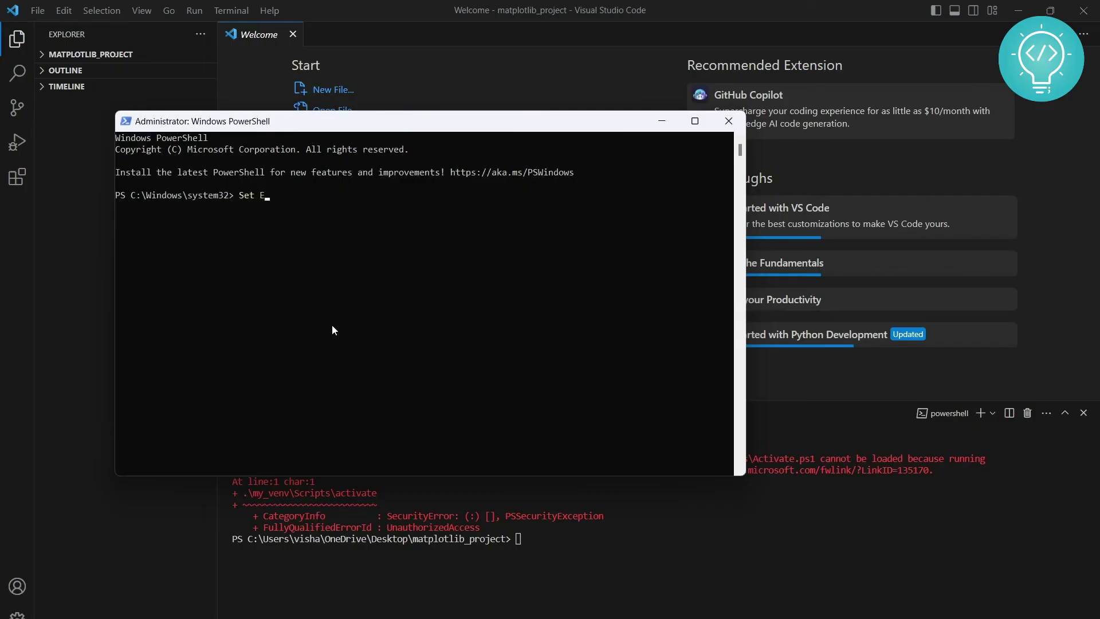
text(xecution)
text(Poliy)
key(BackSpace)
text(cy)
text( Unrestr)
text(icted)
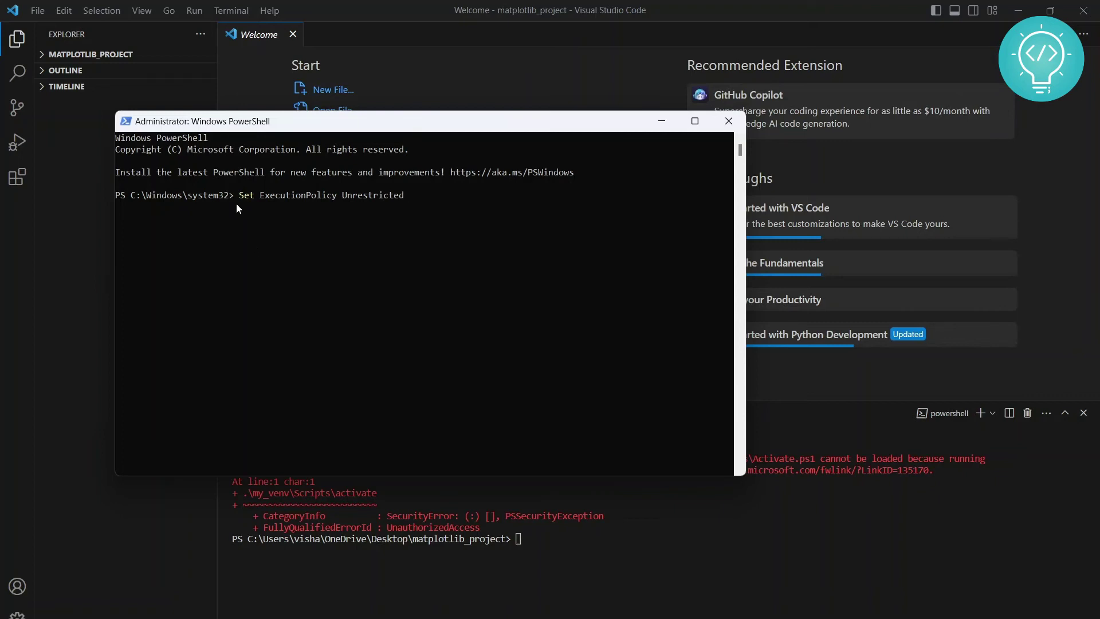
key(Return)
Step: Retry the my_venv activation in VS Code's terminal, then return to PowerShell
click(569, 540)
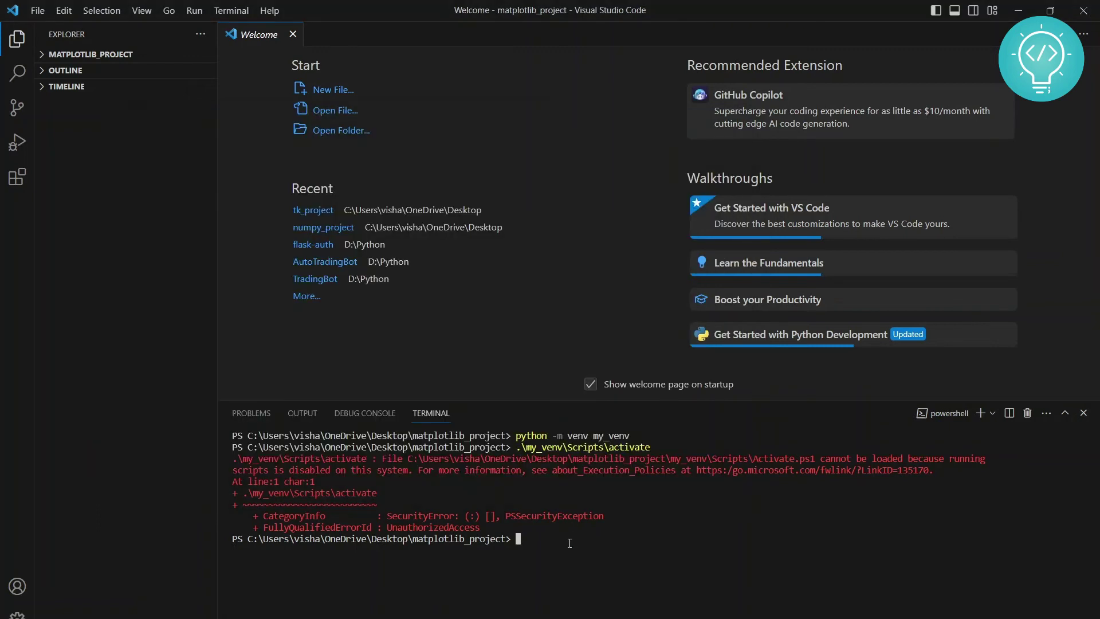
key(Up)
key(Return)
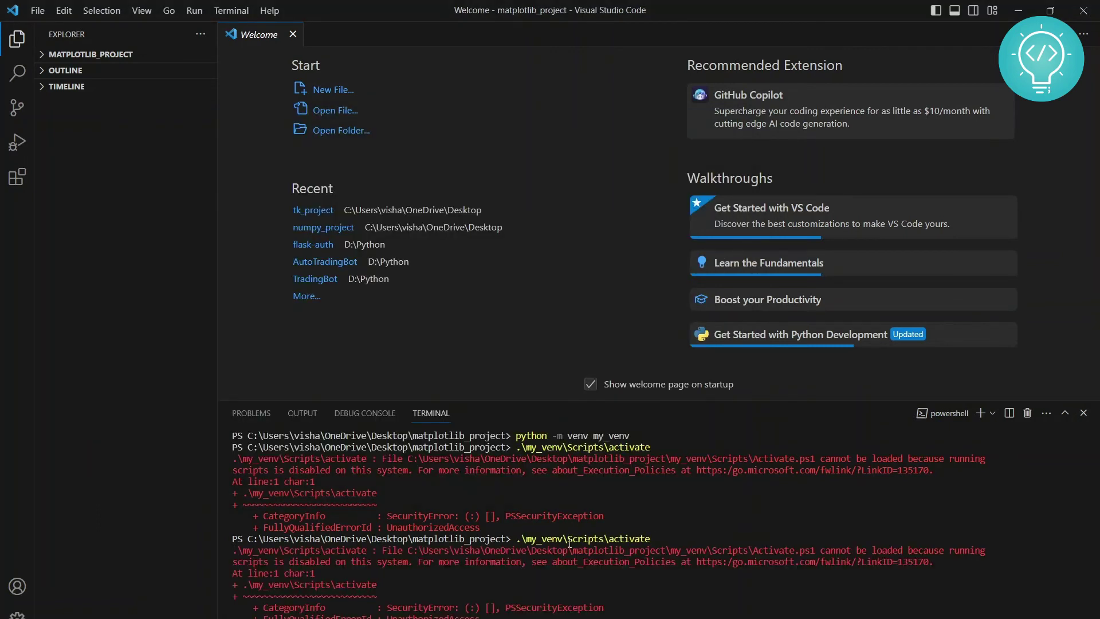
key(alt+Tab)
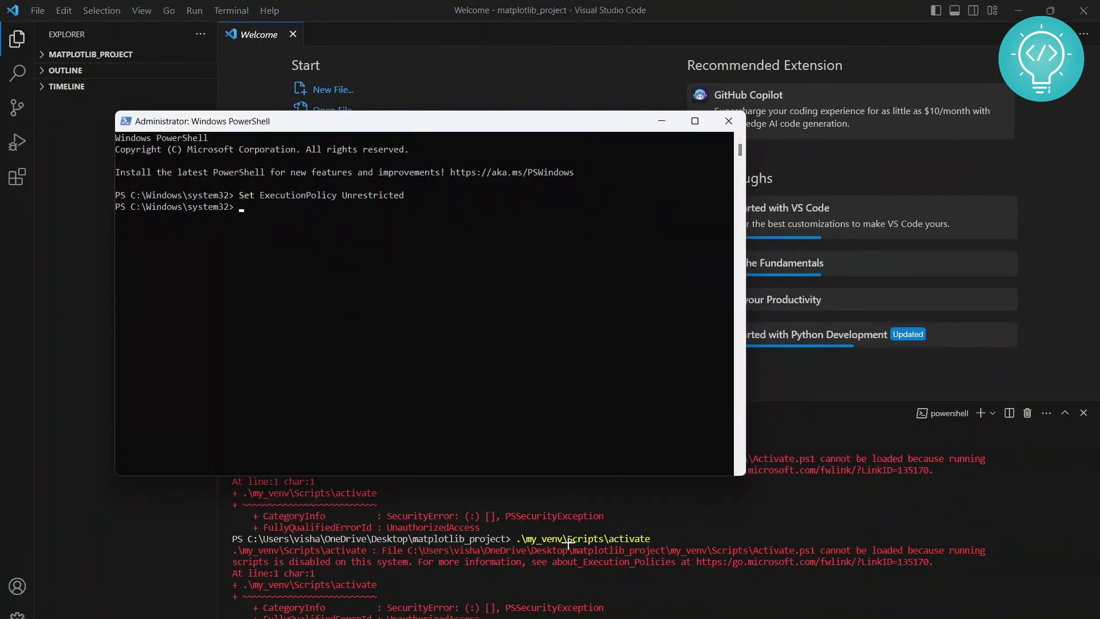
Step: Correct the command to 'Set-ExecutionPolicy Unrestricted' and run it
key(Up)
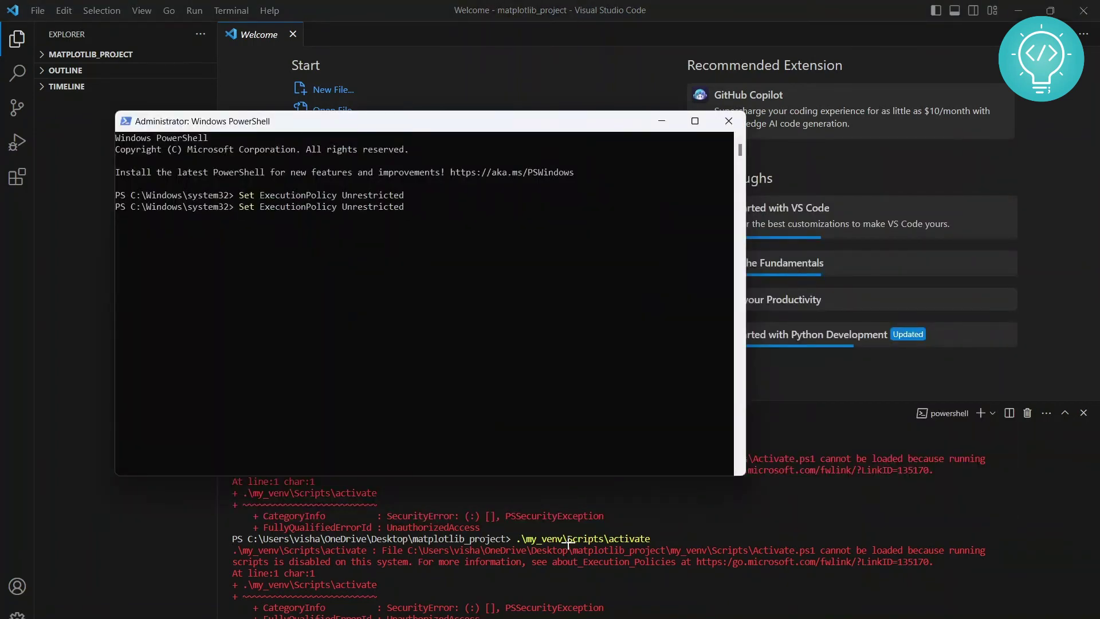
key(ctrl+Left)
key(ctrl+Left)
key(BackSpace)
text(-)
key(Return)
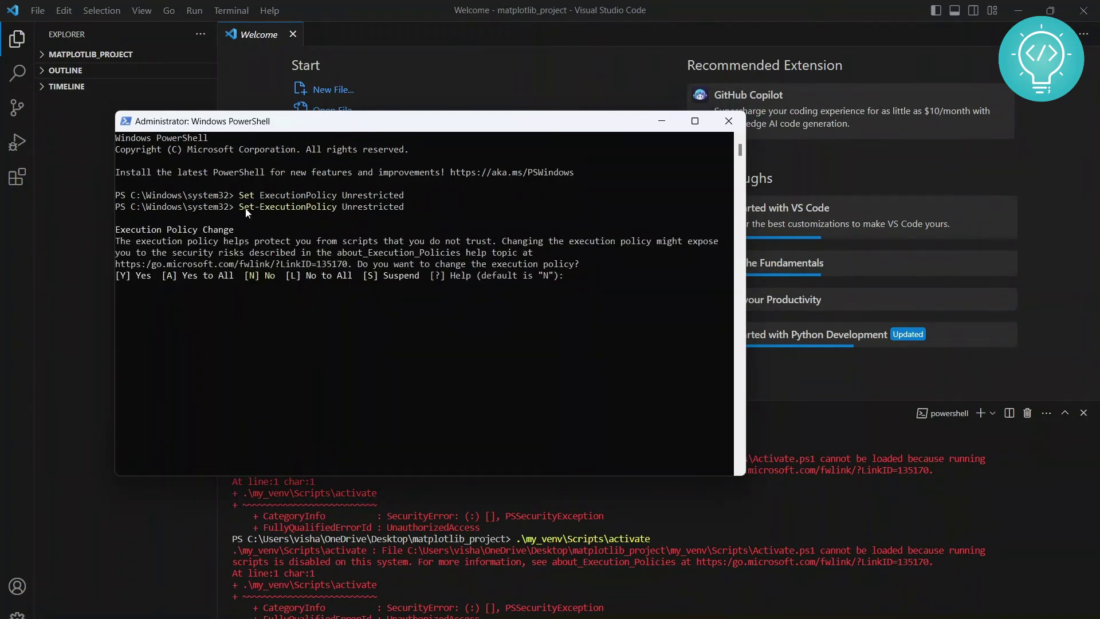
Step: Answer 'Yes to All' to the policy prompt and close the administrator console
click(242, 211)
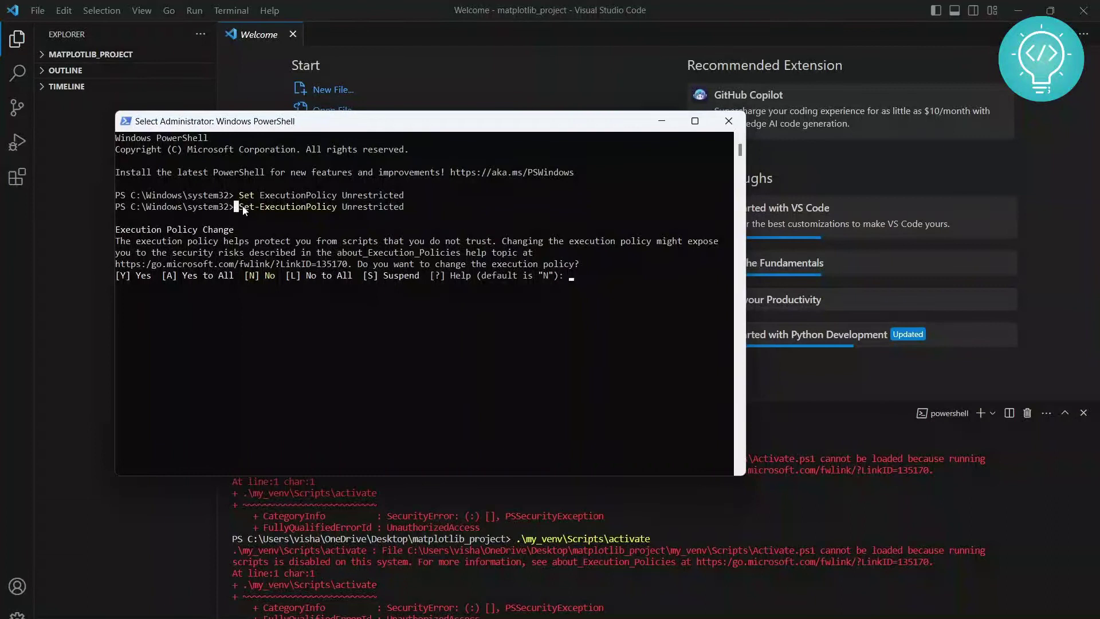
drag(243, 209, 260, 209)
click(575, 287)
key(Escape)
text(A)
key(Return)
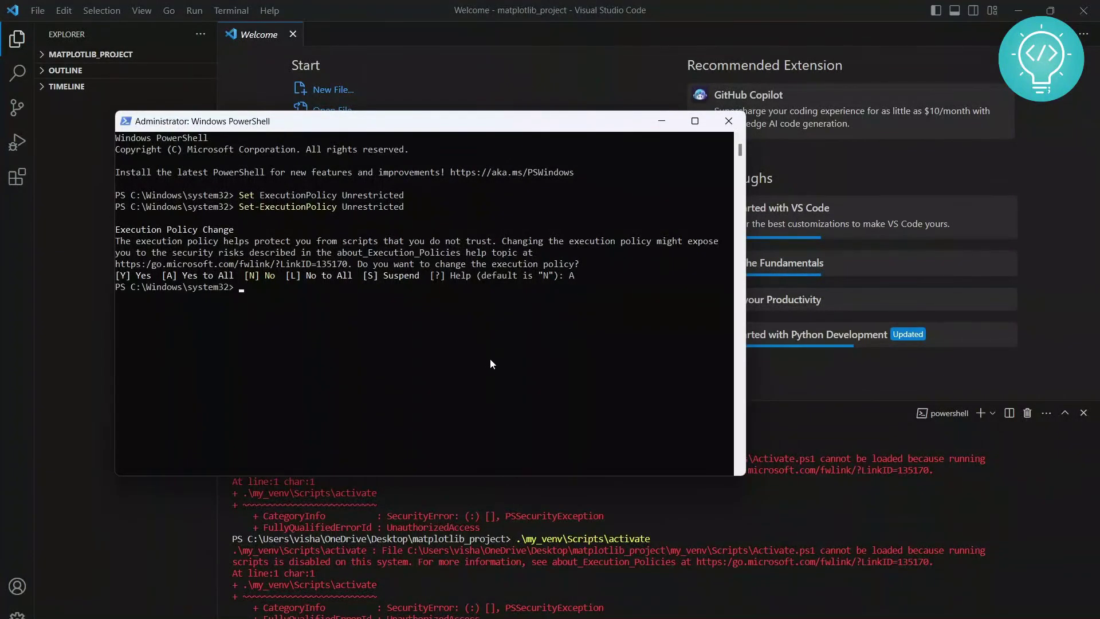
key(alt+F4)
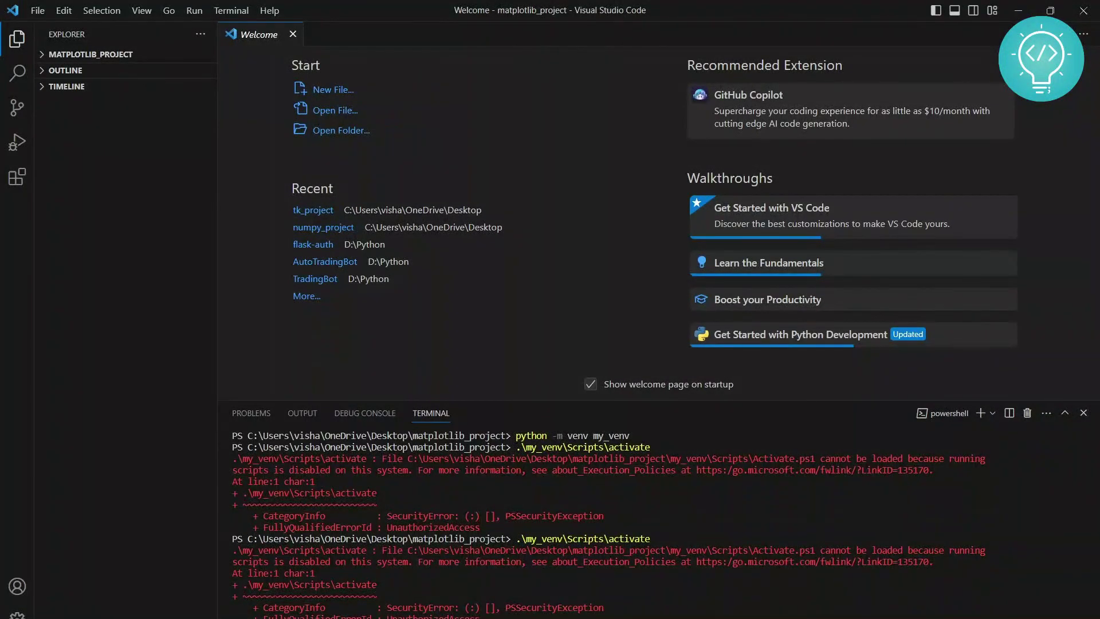
scroll(666, 524, down, 1)
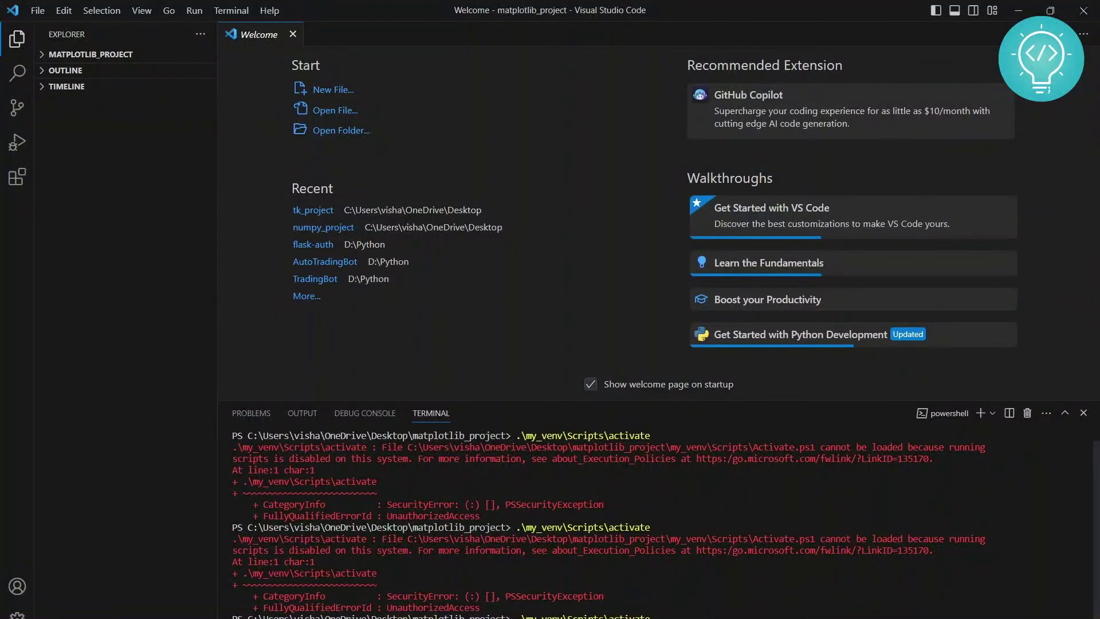
Step: With my_venv active, run 'pip install matplotlib' and highlight matplotlib-3.7.1 in the output
key(Return)
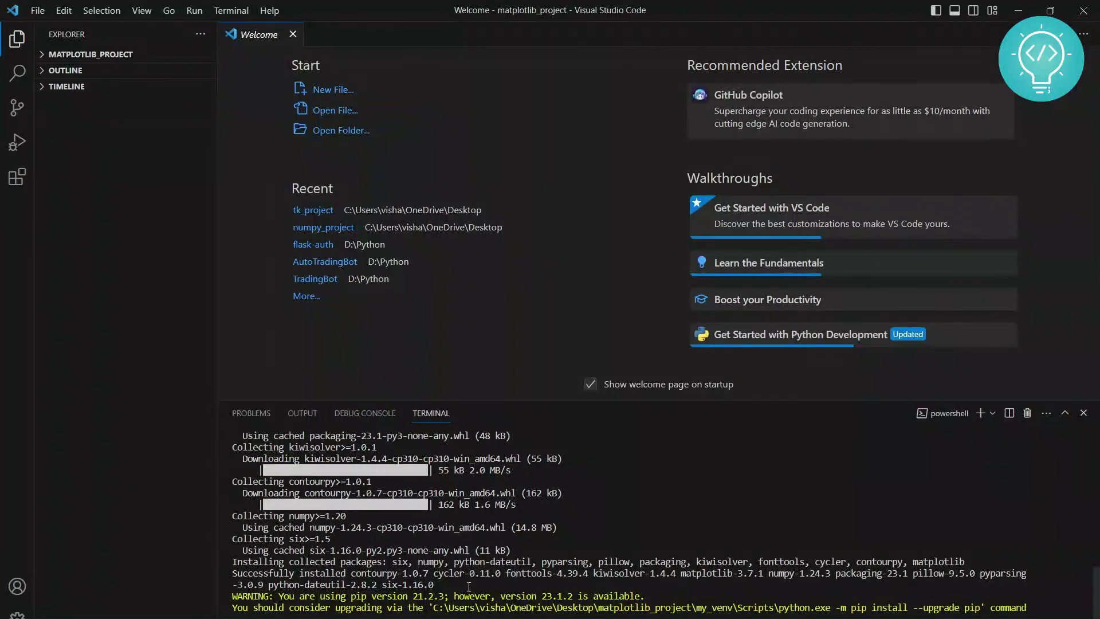
drag(682, 574, 748, 574)
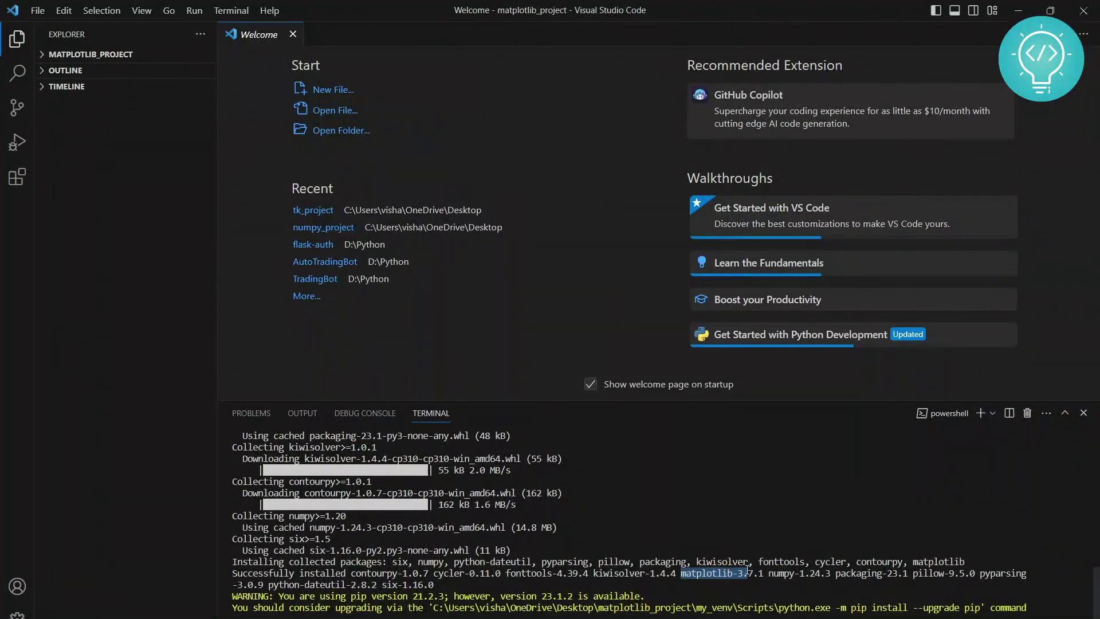